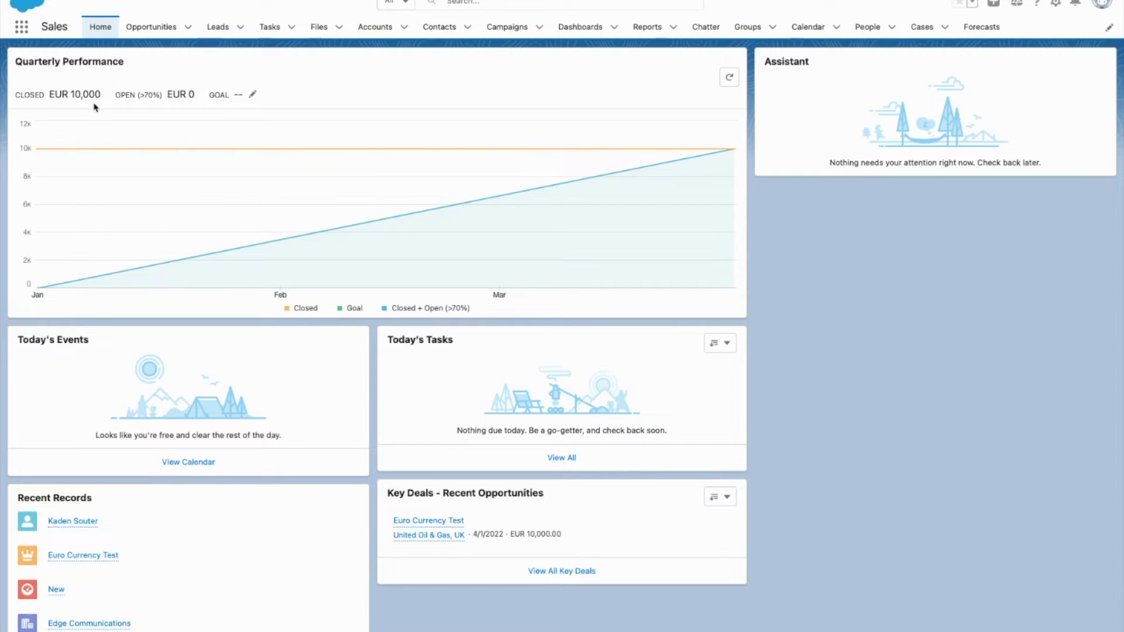
# Step: Change the personal currency from EUR - Euro to USD - U.S. Dollar in Language & Time Zone settings and save
pyautogui.click(1099, 4)
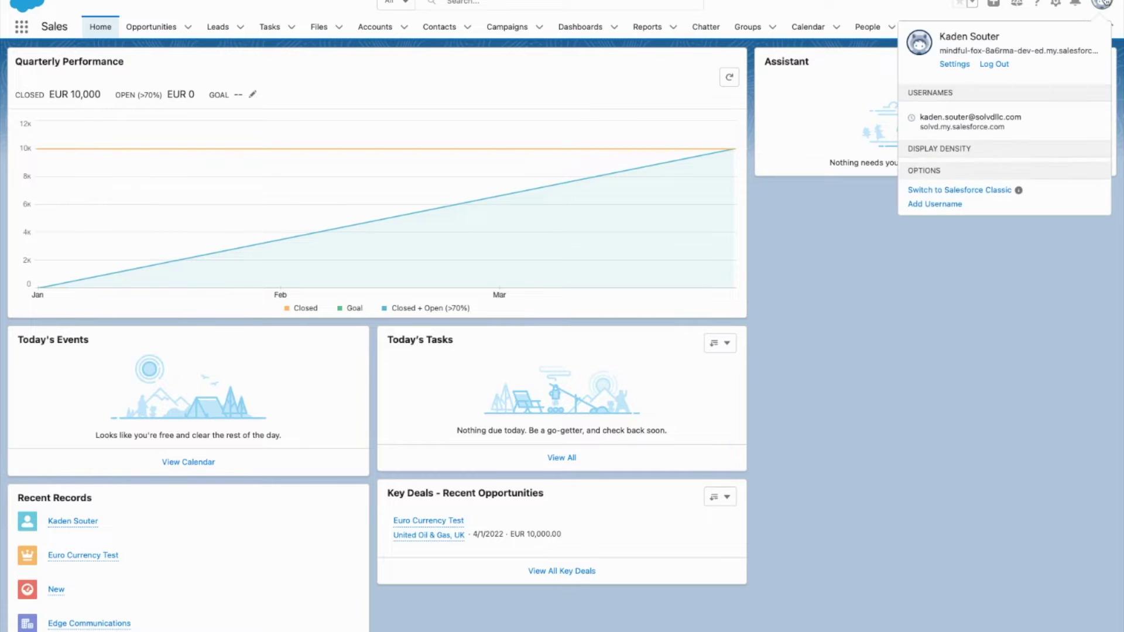
pyautogui.click(954, 65)
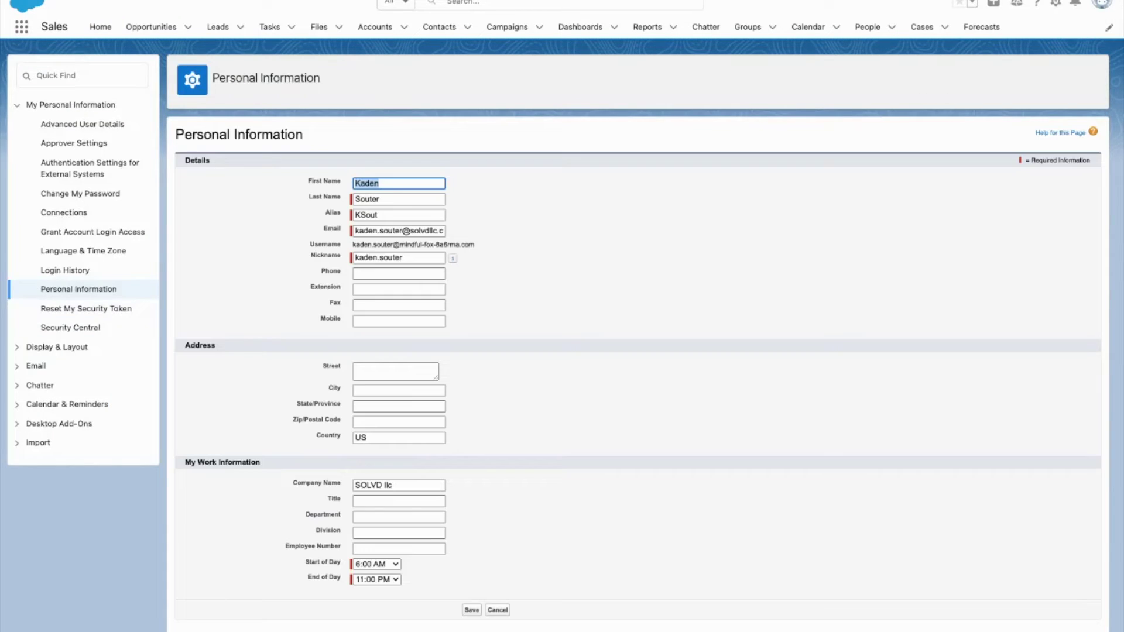
pyautogui.click(81, 251)
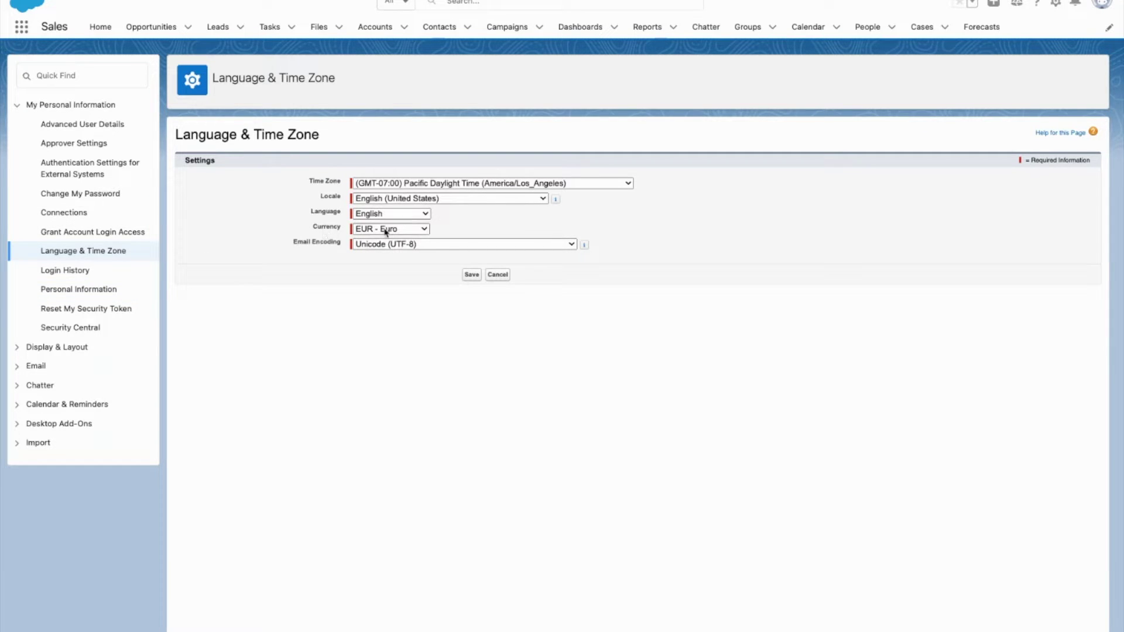
pyautogui.click(396, 245)
pyautogui.click(471, 279)
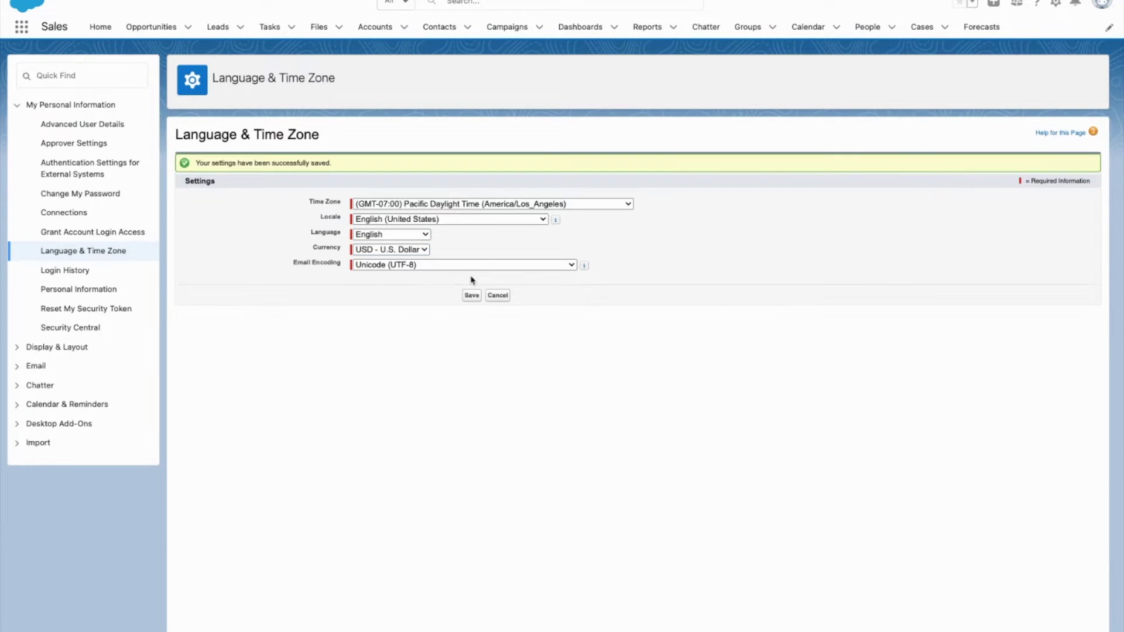
pyautogui.click(96, 27)
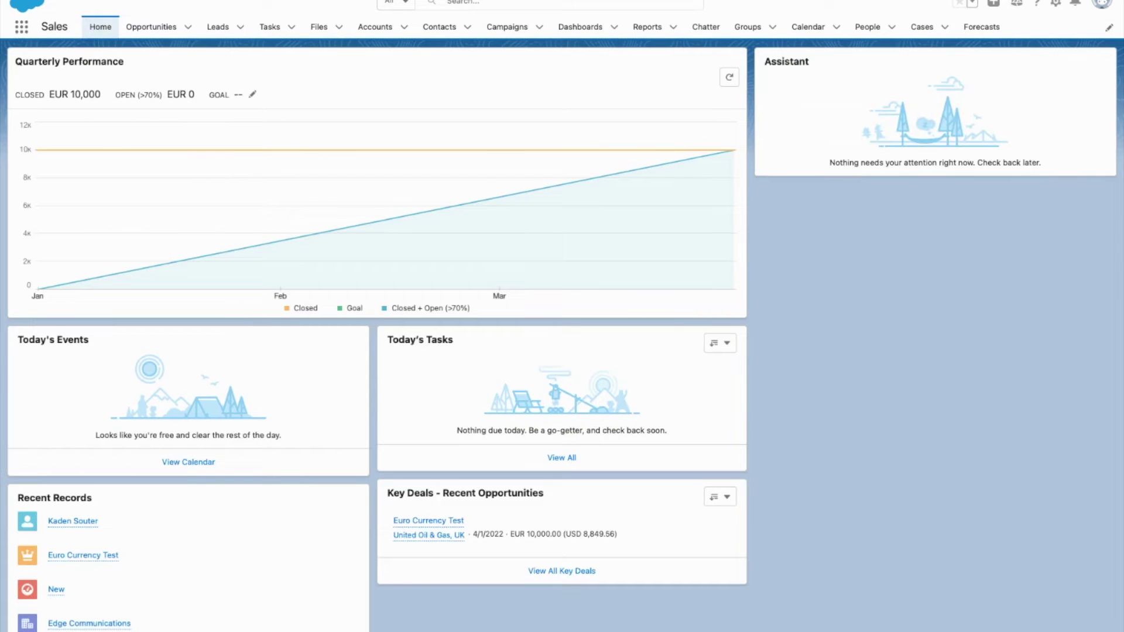
# Step: Reload the Sales home page so Quarterly Performance amounts display in USD
pyautogui.hotkey('ctrl', 'r')
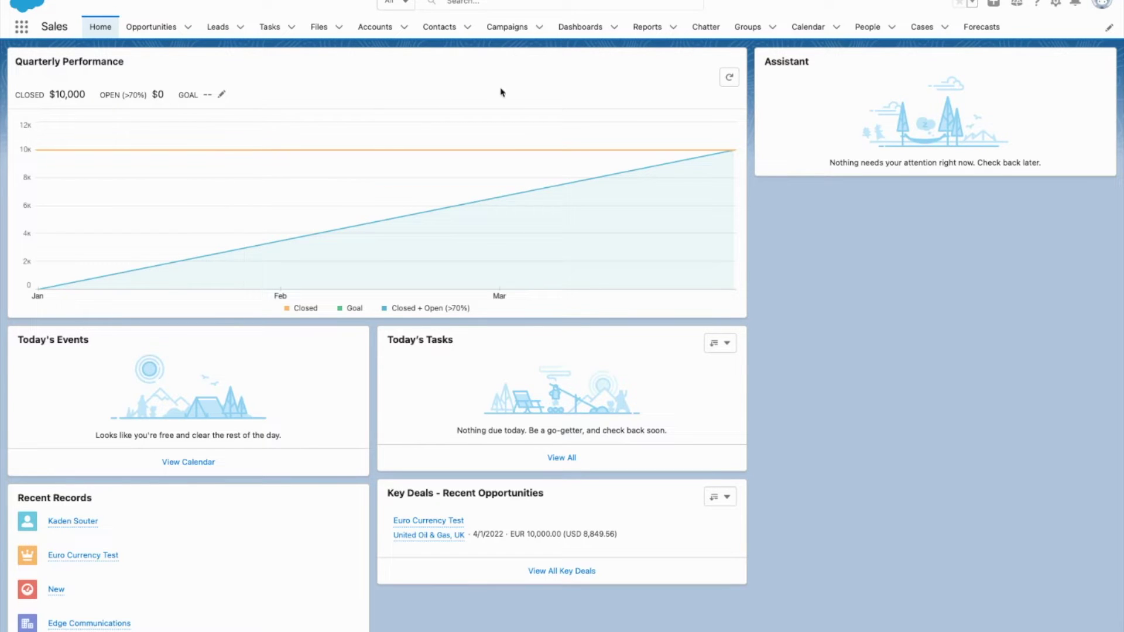
pyautogui.click(1057, 7)
# Step: Go to Setup and search 'company information' to open the Company Information page
pyautogui.click(983, 29)
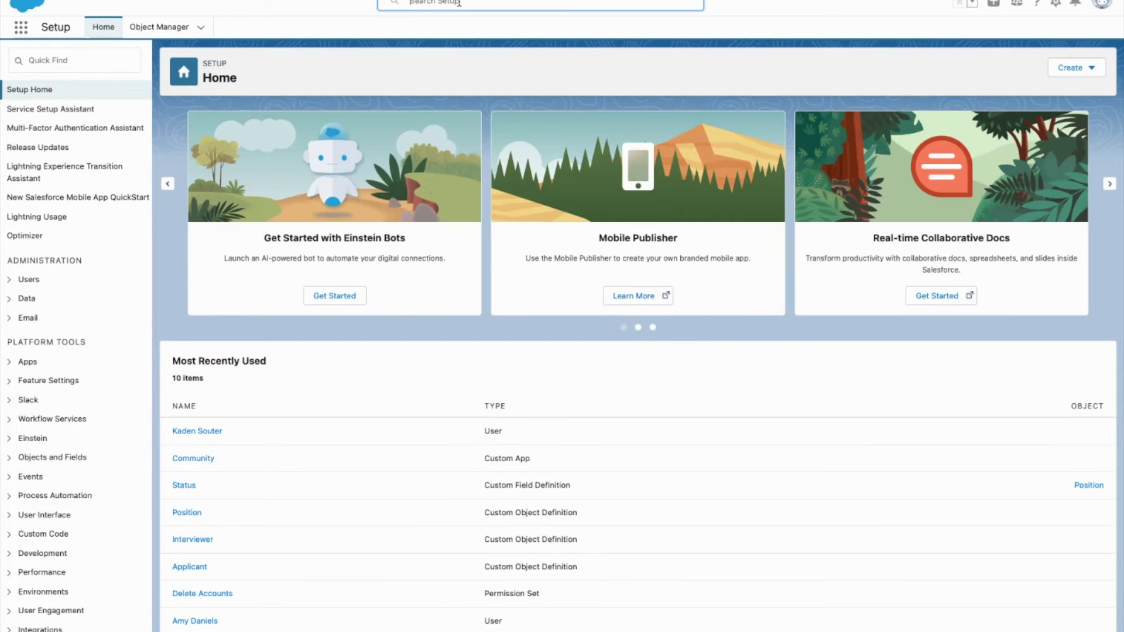
pyautogui.click(458, 3)
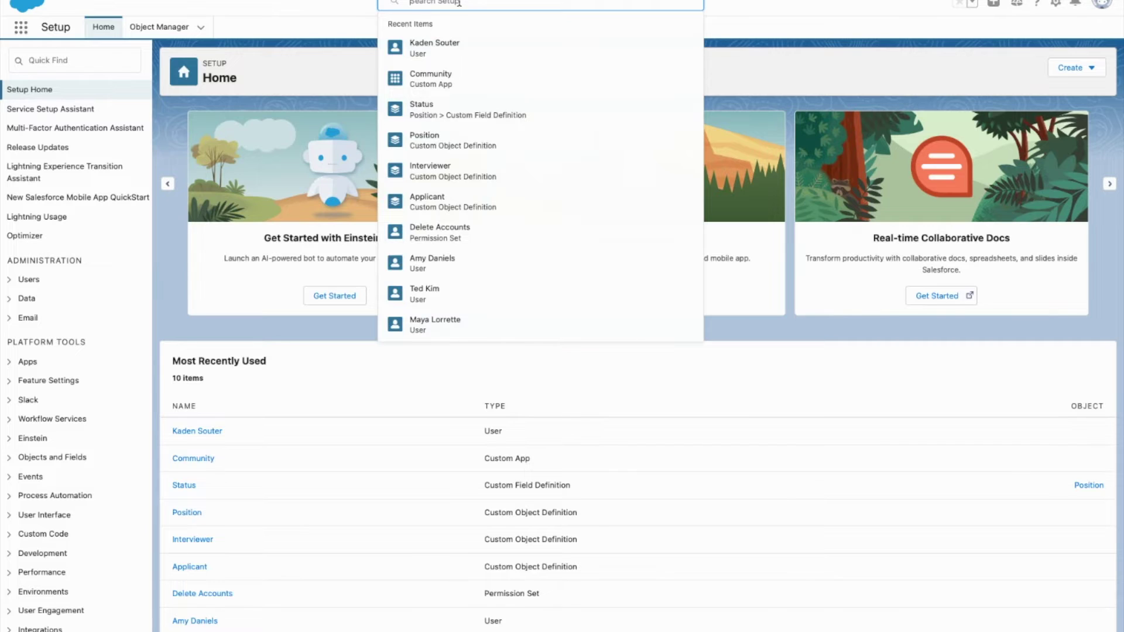
pyautogui.write('comap')
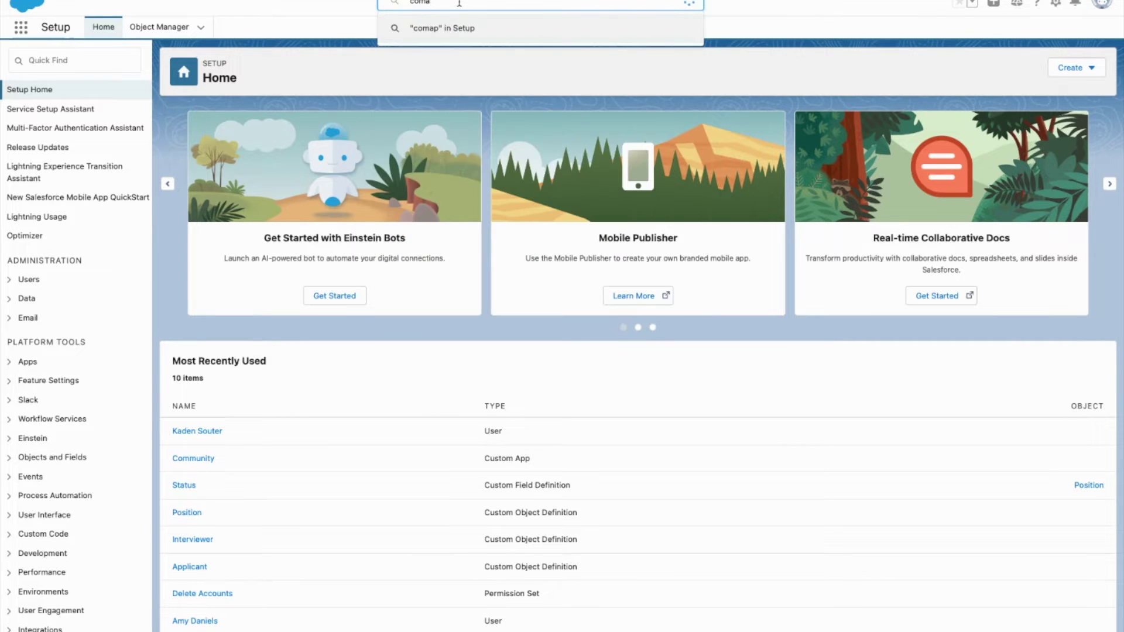
pyautogui.press('BackSpace')
pyautogui.press('BackSpace')
pyautogui.write('pany information')
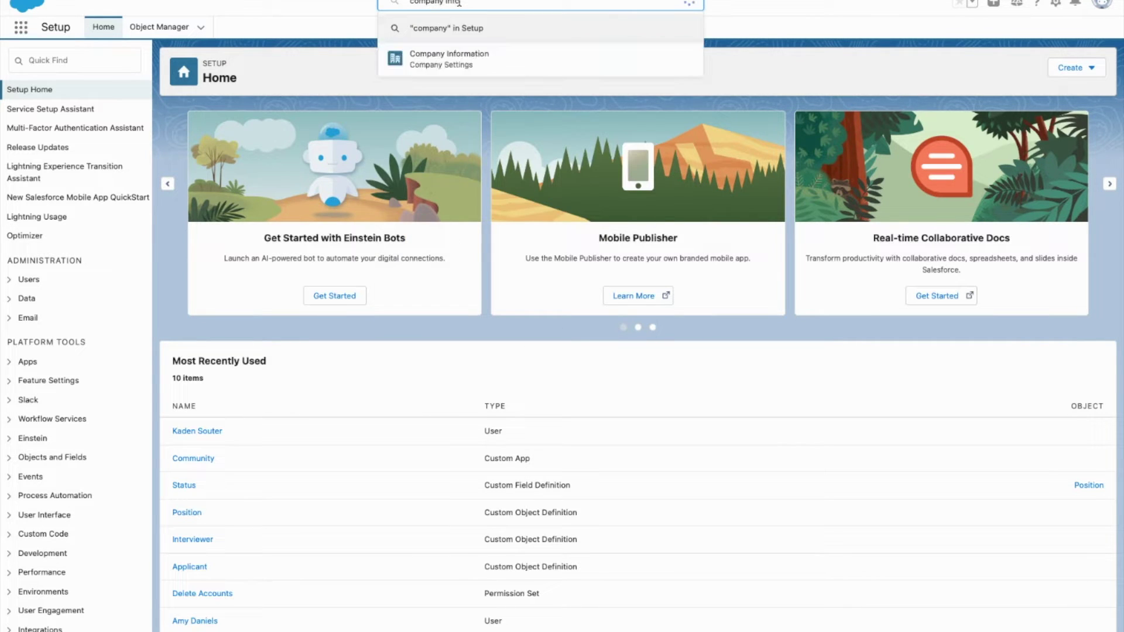
pyautogui.click(462, 56)
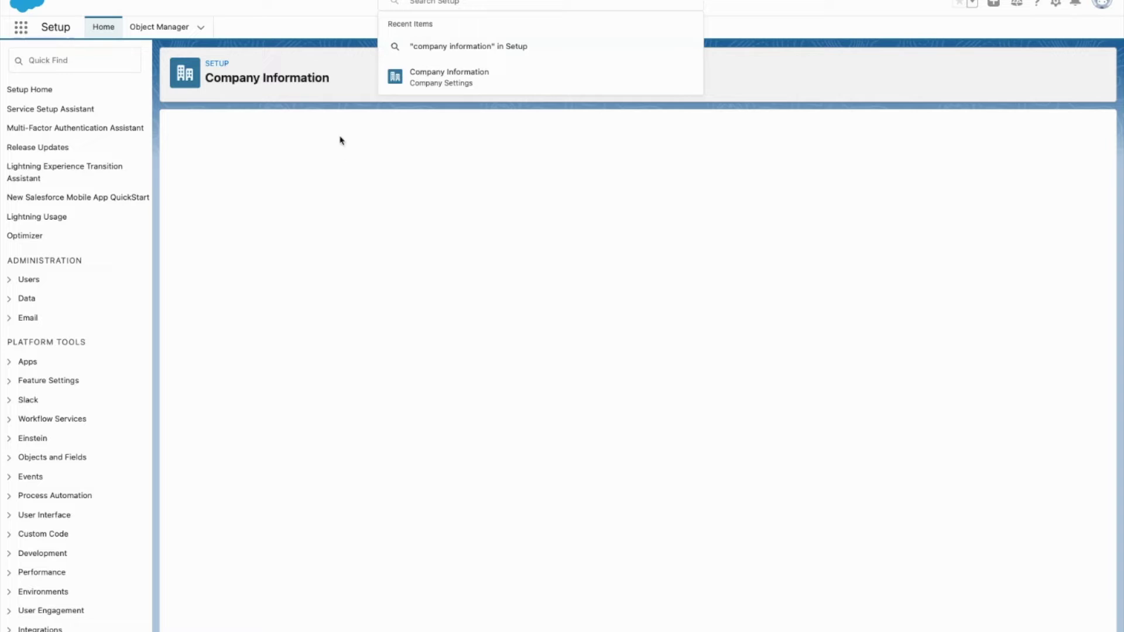
pyautogui.click(455, 88)
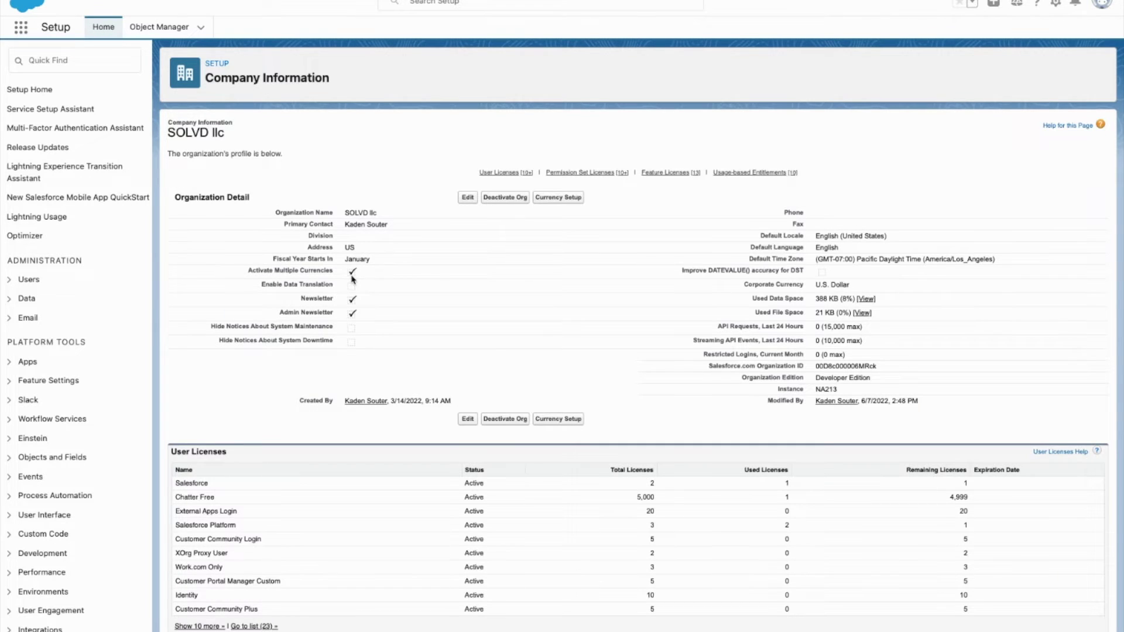
# Step: Filter the Setup menu for 'manage currencies' and open the full organization currency list
pyautogui.click(63, 59)
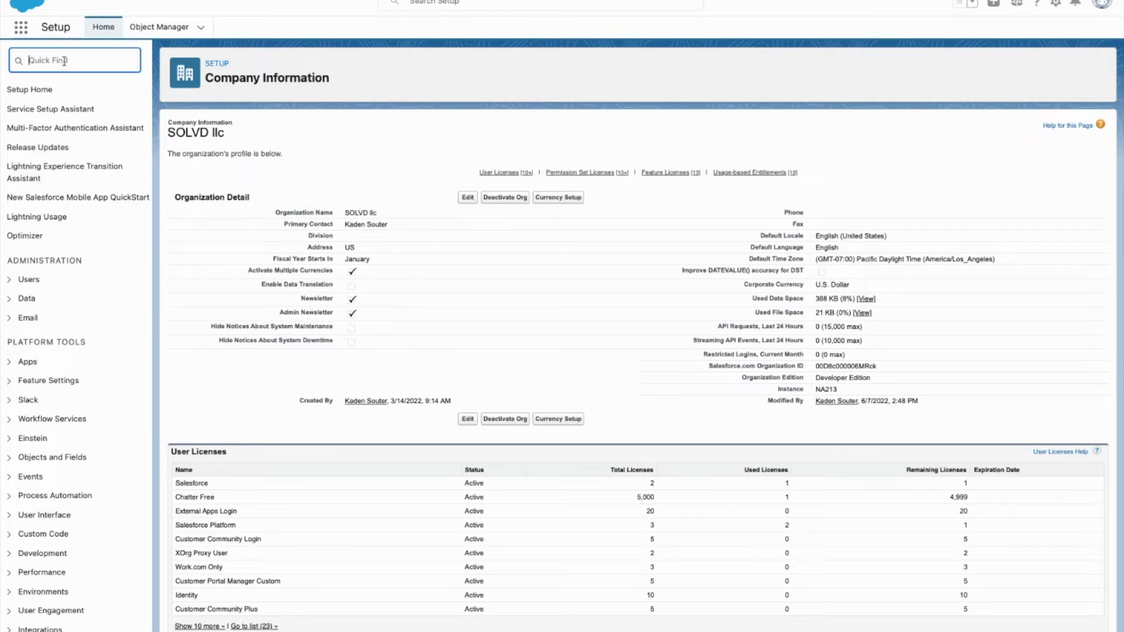
pyautogui.write('manage')
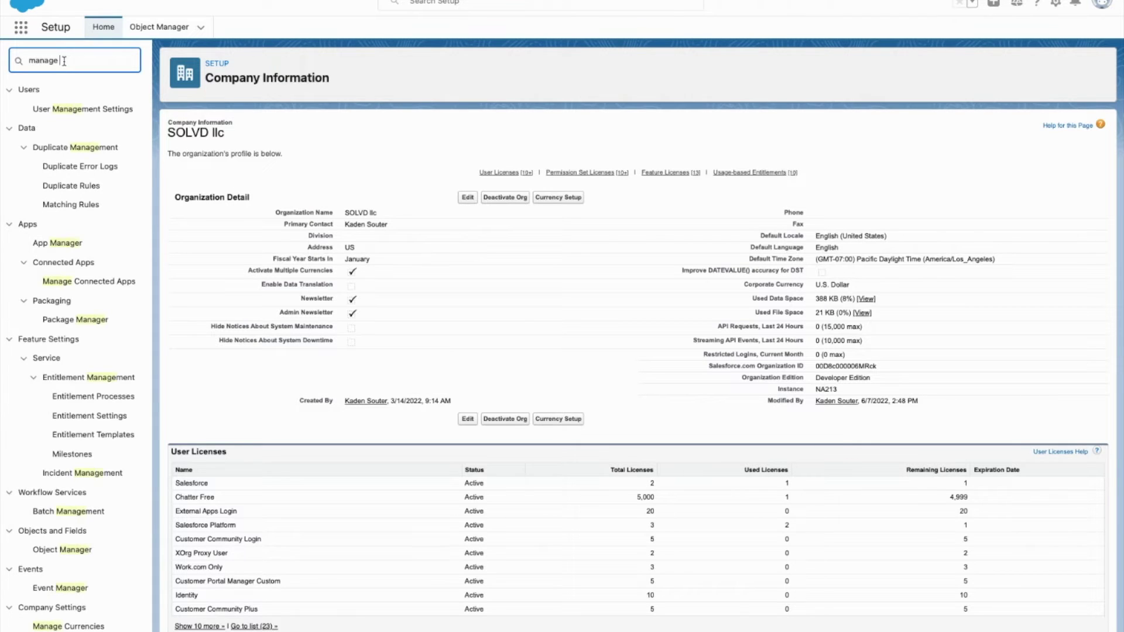
pyautogui.write(' currencies')
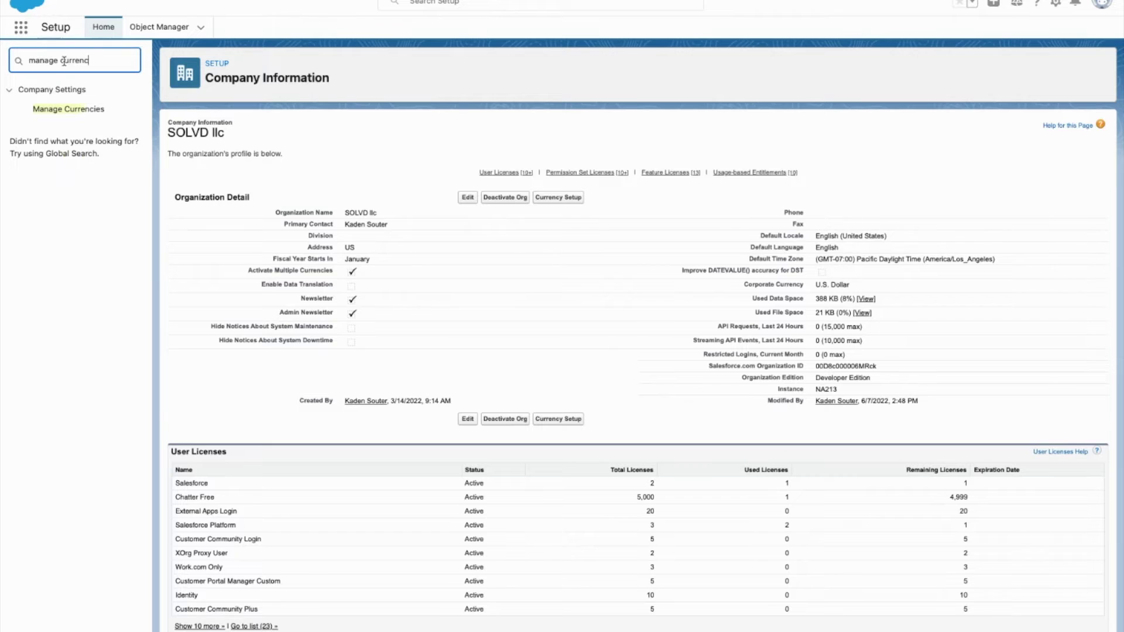
pyautogui.click(75, 113)
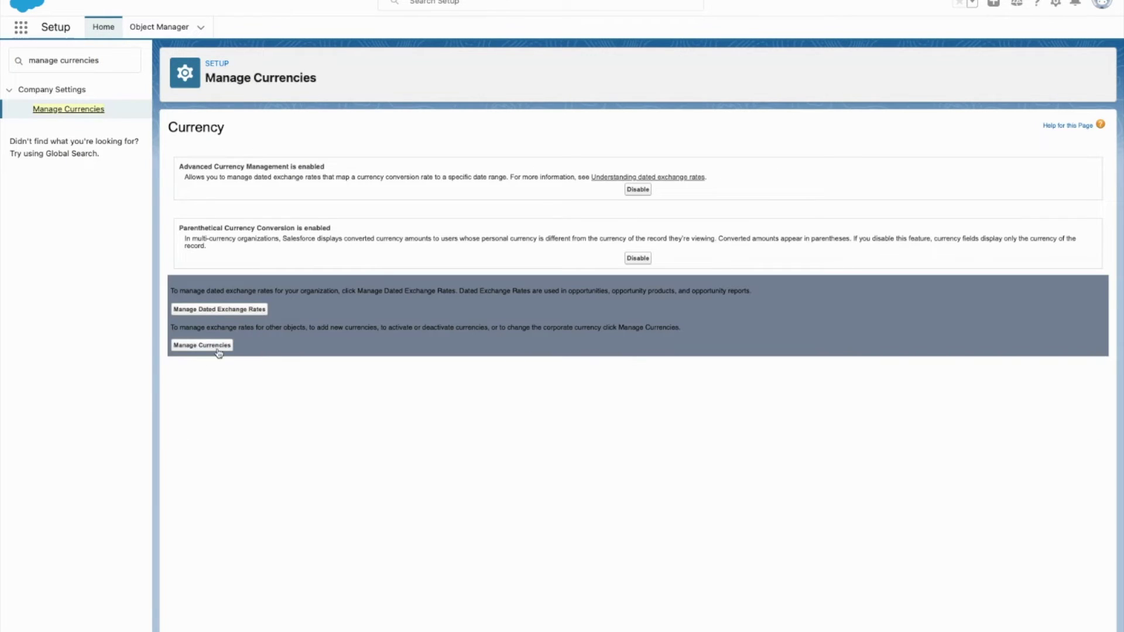
pyautogui.click(210, 346)
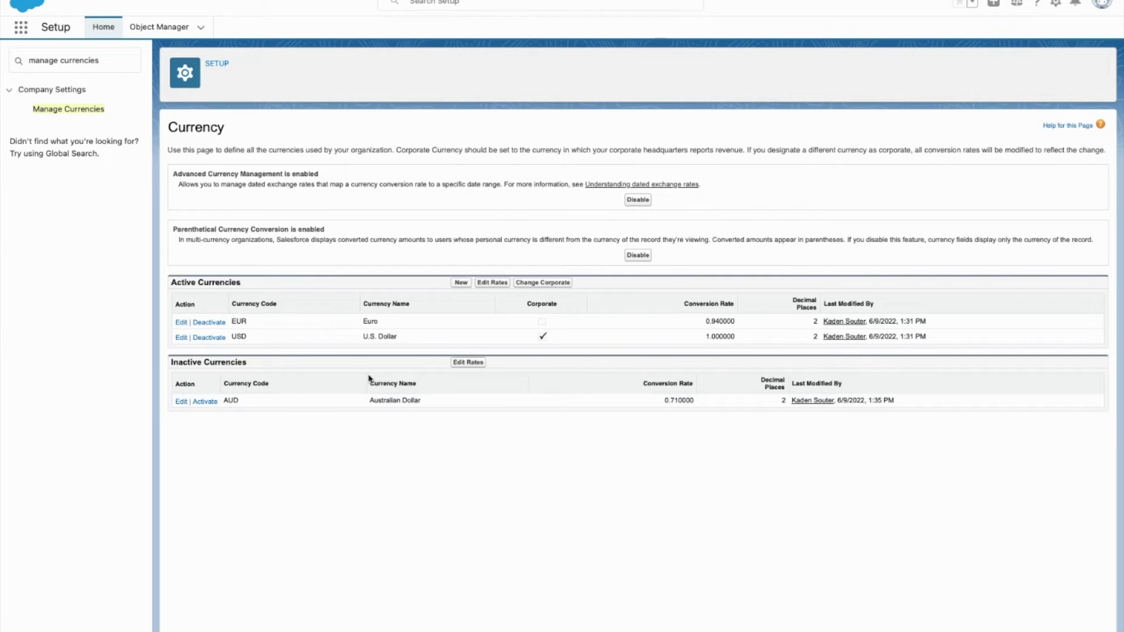
# Step: Activate the inactive Australian Dollar (AUD) currency
pyautogui.click(201, 403)
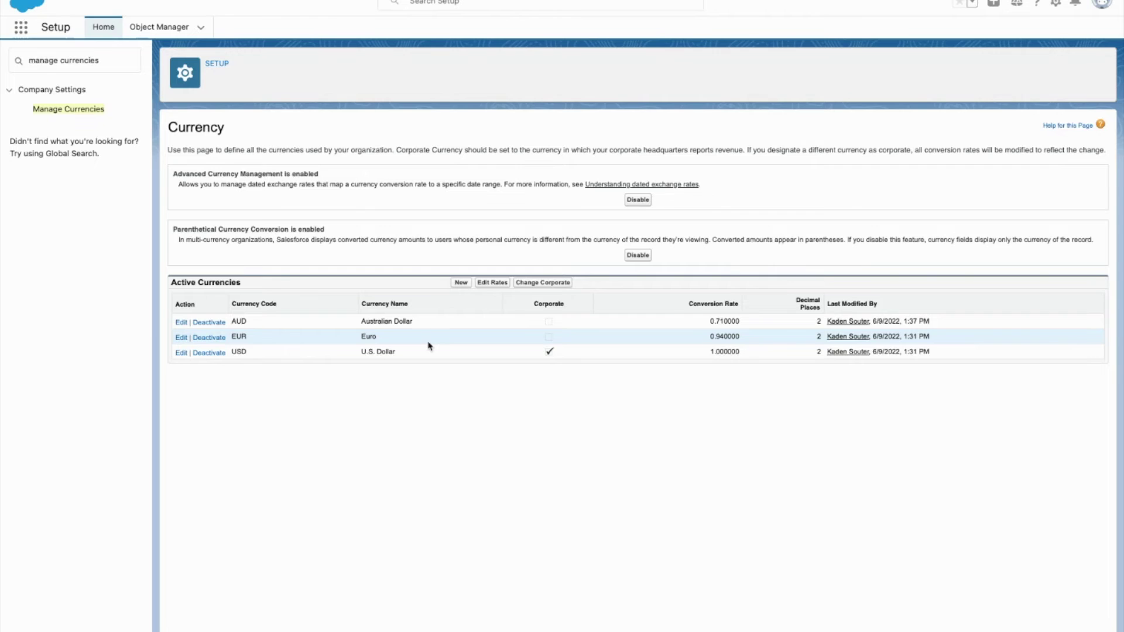
# Step: Make AUD - Australian Dollar the new corporate currency and save the change
pyautogui.click(539, 283)
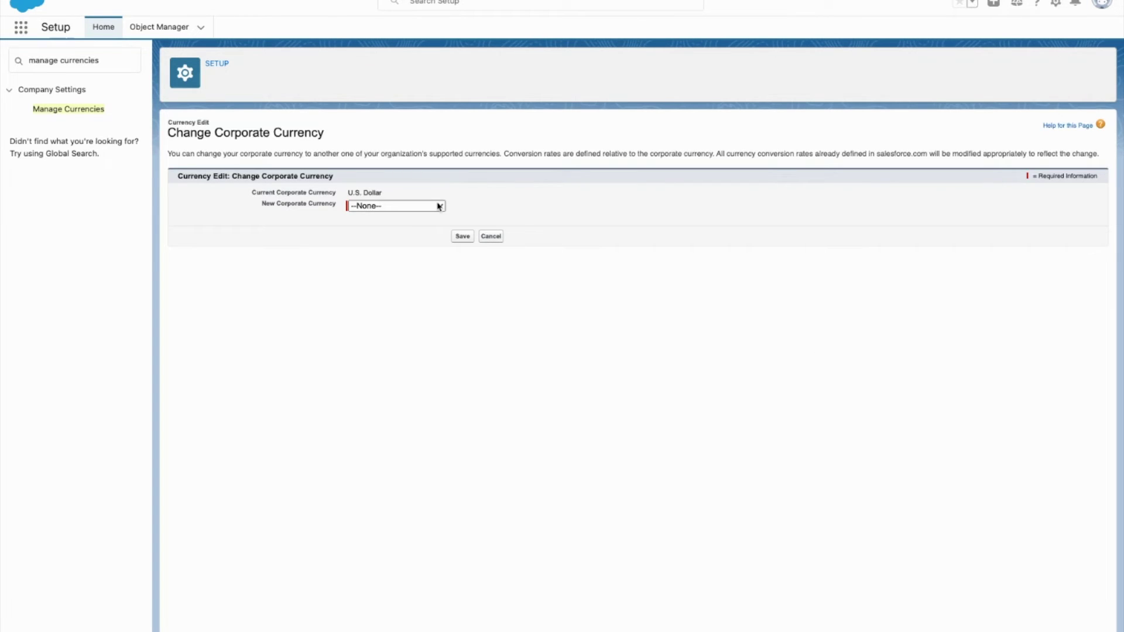
pyautogui.click(414, 223)
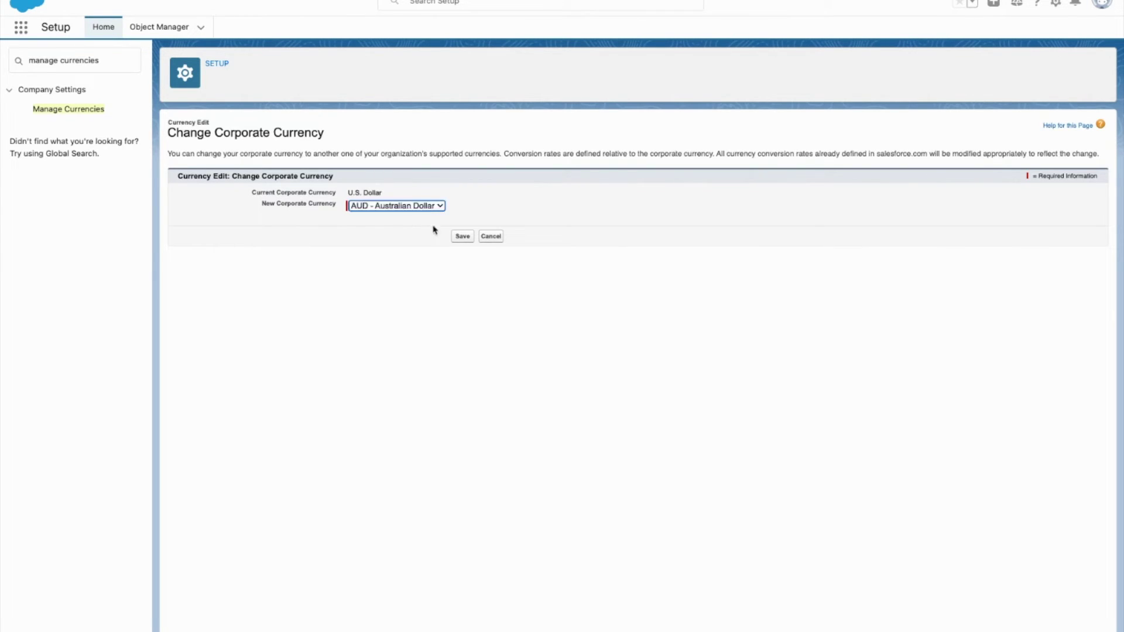
pyautogui.click(462, 236)
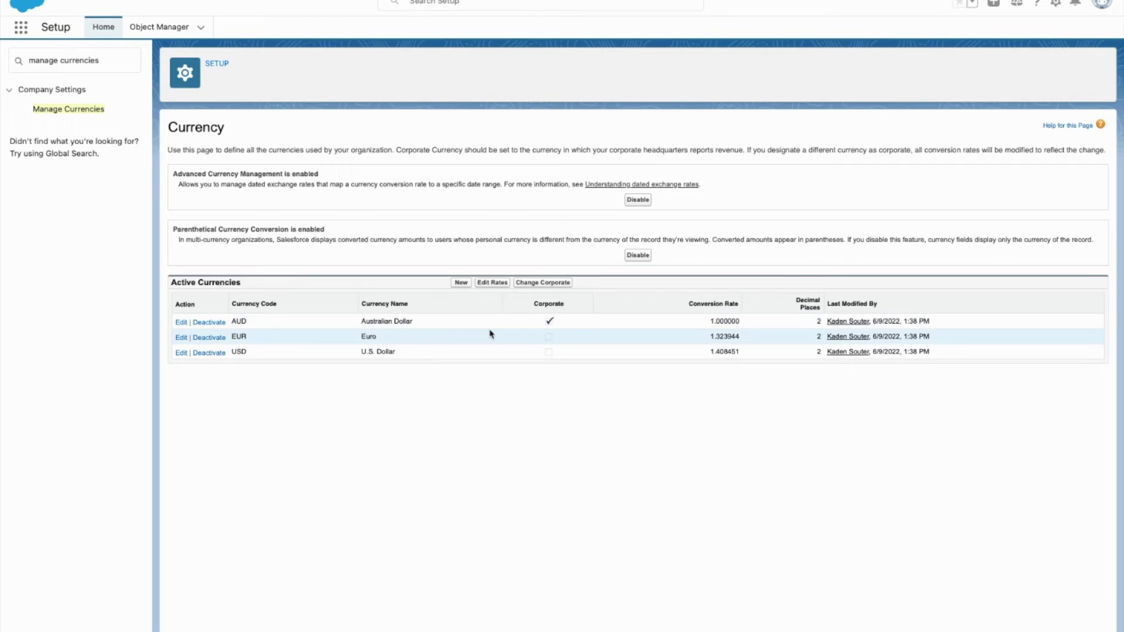
# Step: Start a new CHF - Swiss Franc currency and search its exchange rate in a new browser tab
pyautogui.click(461, 283)
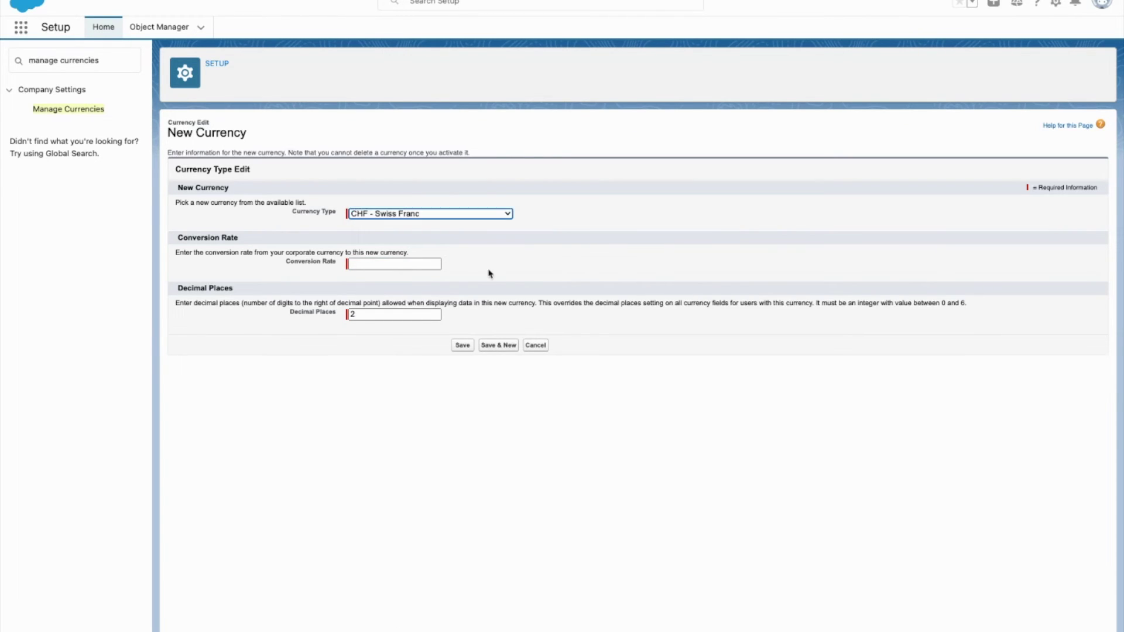
pyautogui.click(368, 266)
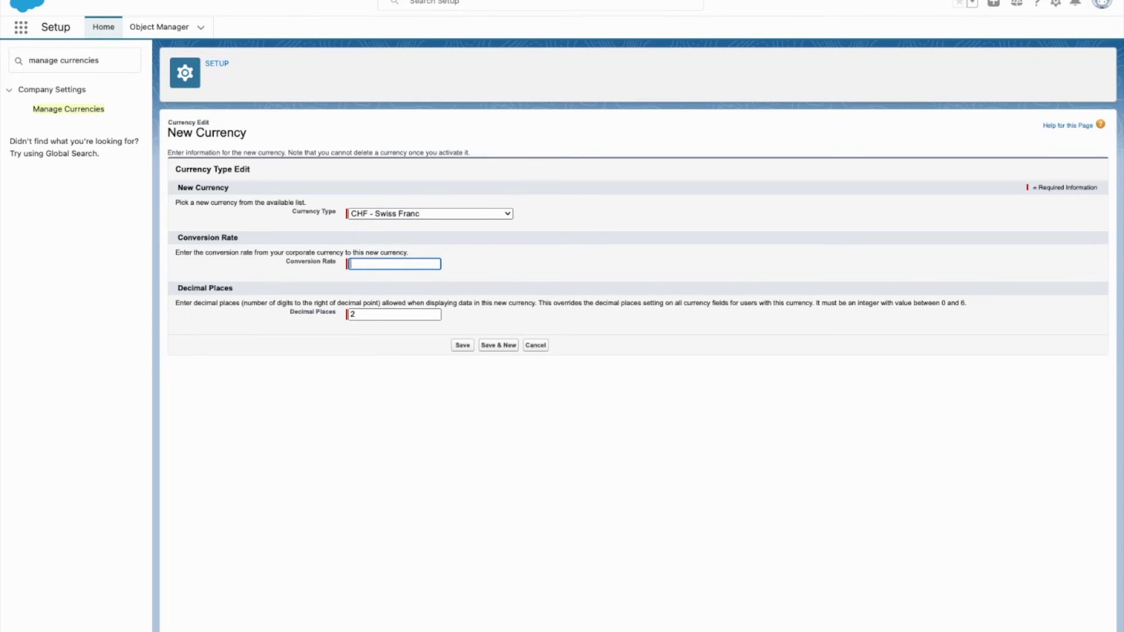
pyautogui.hotkey('ctrl', 't')
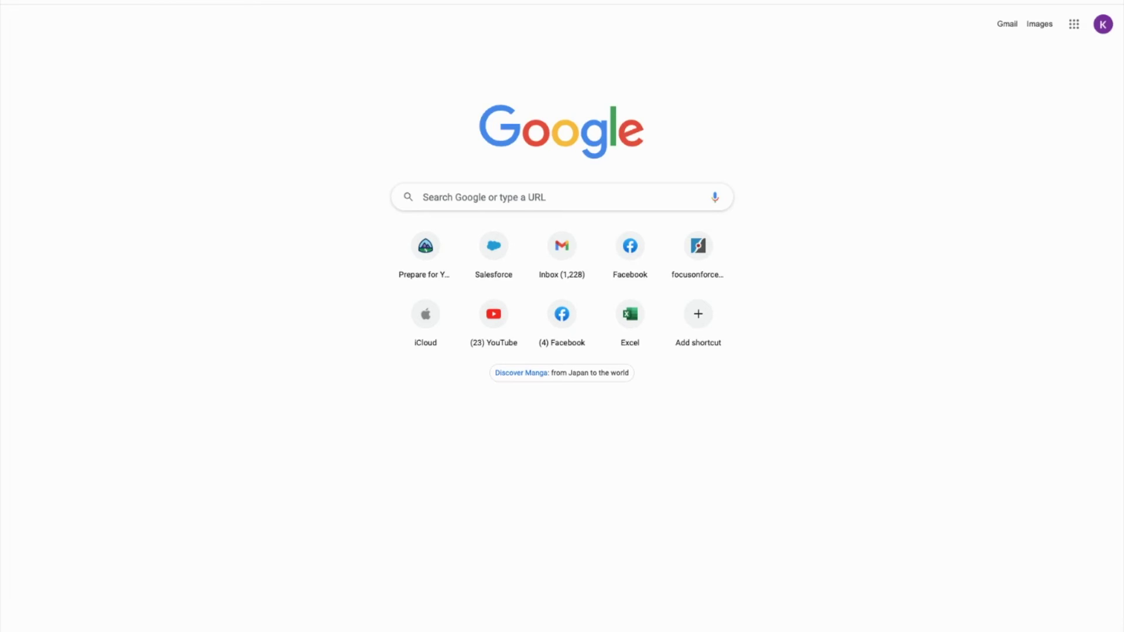
pyautogui.press('Return')
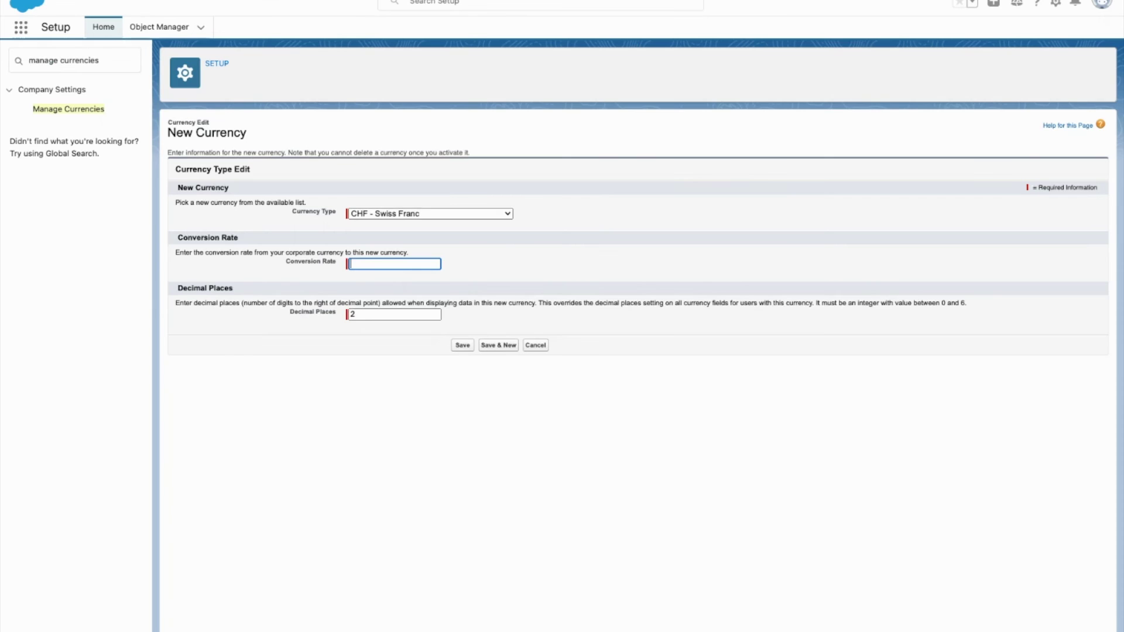
# Step: Enter 0.978 as the Swiss Franc conversion rate and save the new currency
pyautogui.write('0.978')
pyautogui.click(510, 285)
pyautogui.click(464, 346)
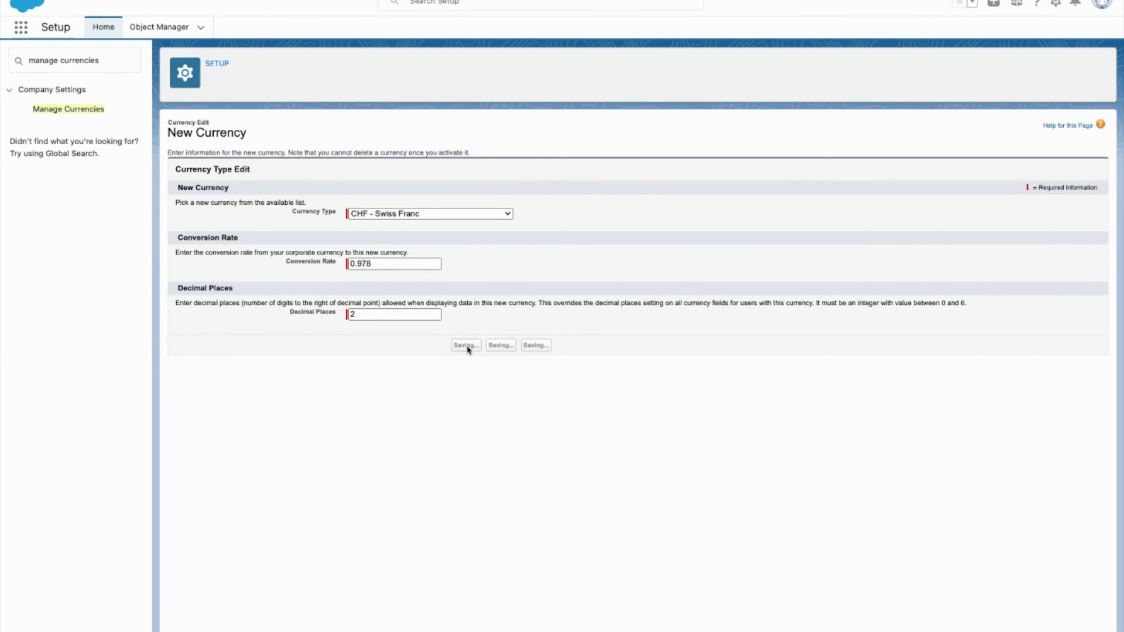